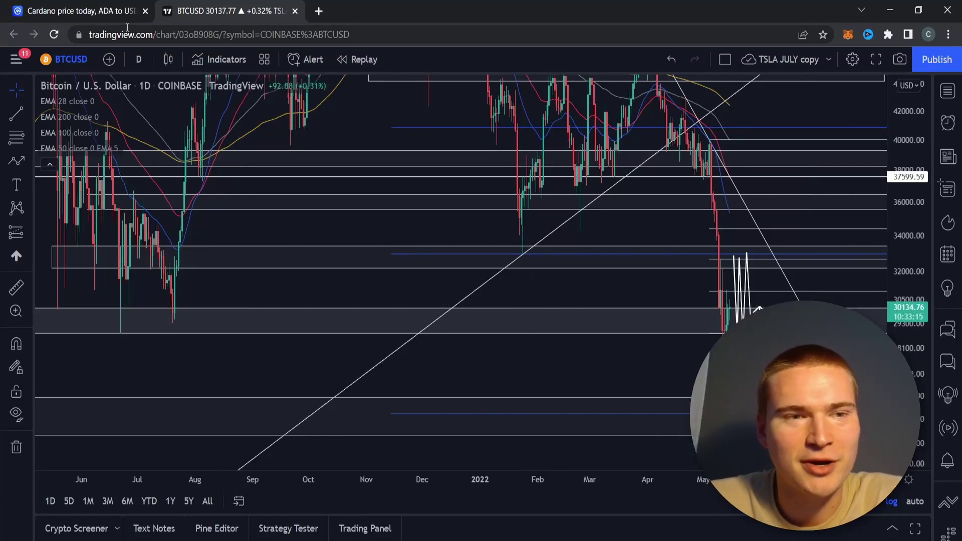
- On CoinMarketCap, search 'btc' and open the Bitcoin price page
click(80, 11)
scroll(735, 128, up, 3)
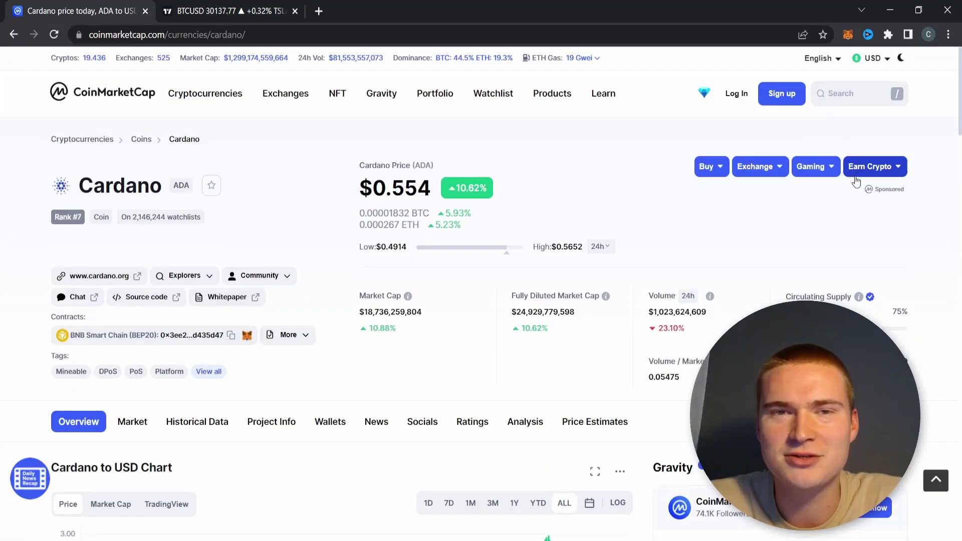
click(833, 94)
text(btc)
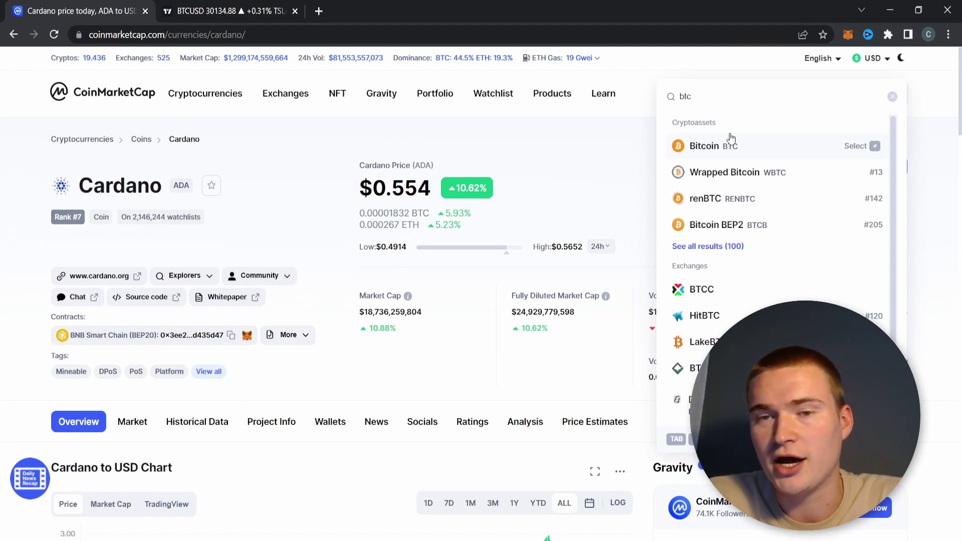
click(731, 145)
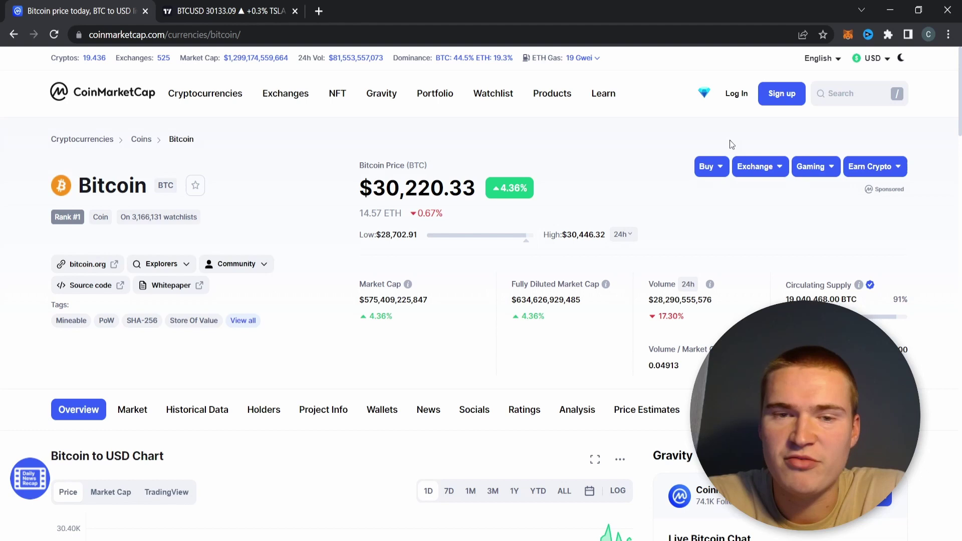
- View Bitcoin's 7D chart, return to the 1D chart, then go back to TradingView
scroll(636, 197, down, 5)
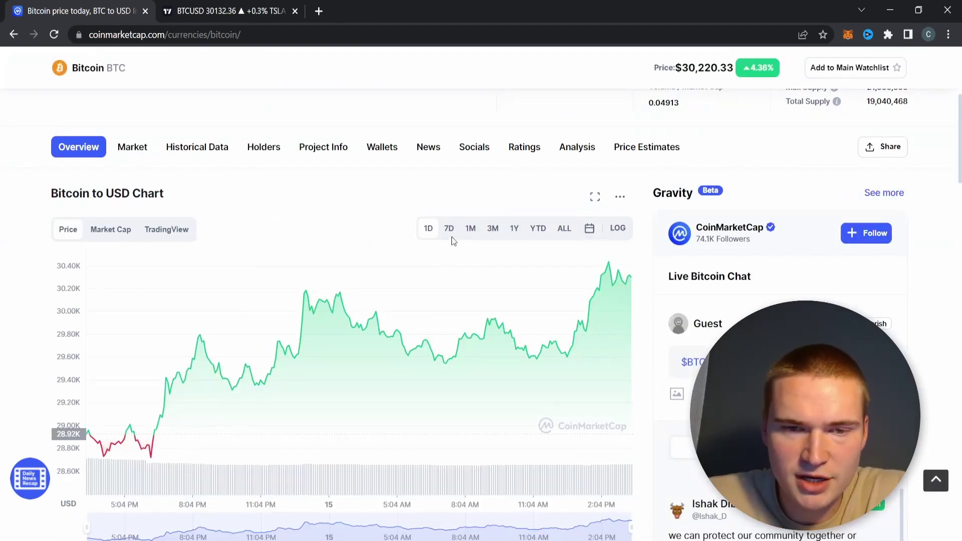
click(449, 232)
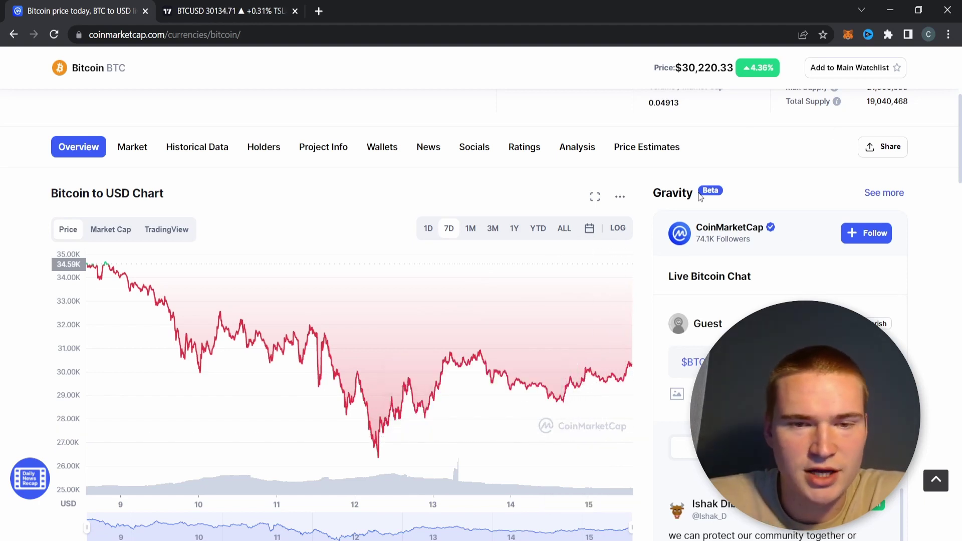
click(428, 231)
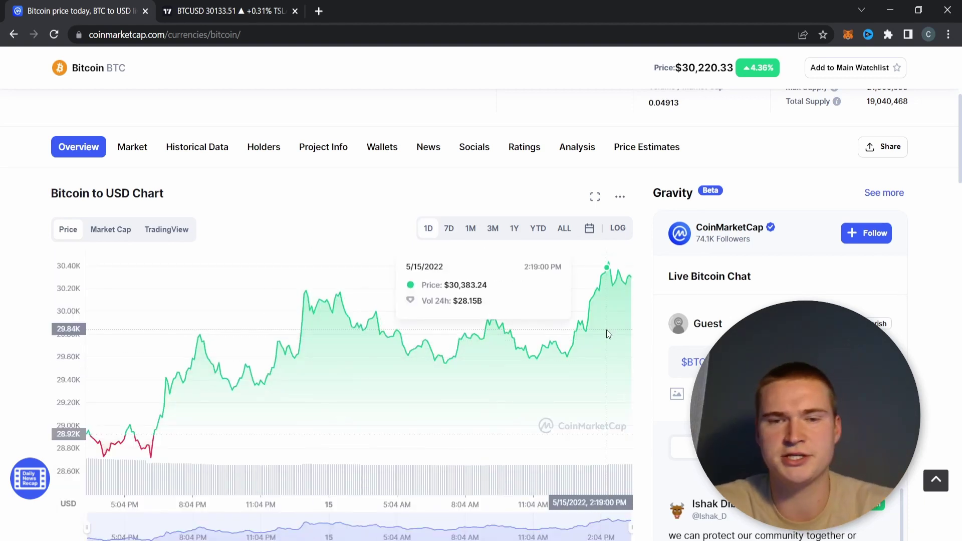
scroll(606, 331, up, 5)
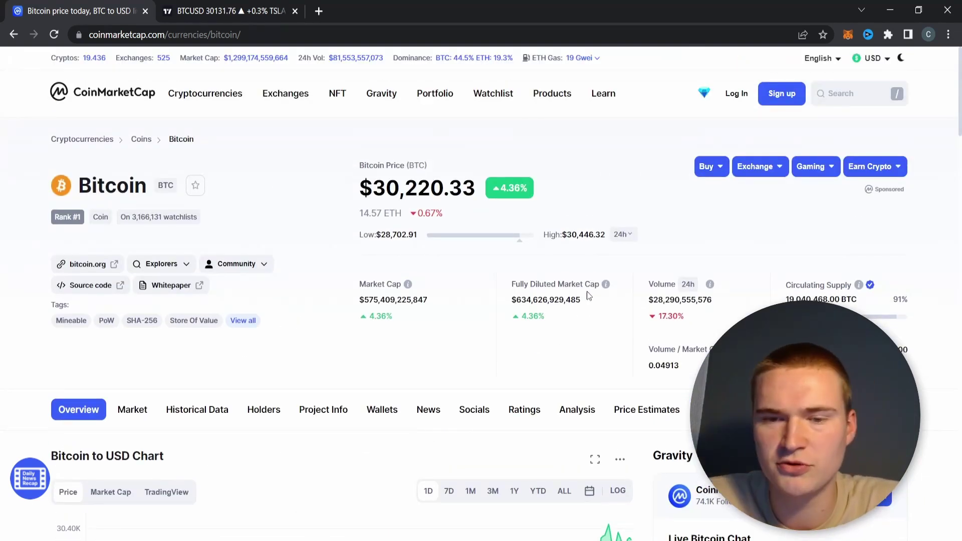
click(261, 11)
- Pan the BTCUSD chart toward the May candles and zig-zag drawing, slightly compressing the price scale
scroll(602, 282, down, 2)
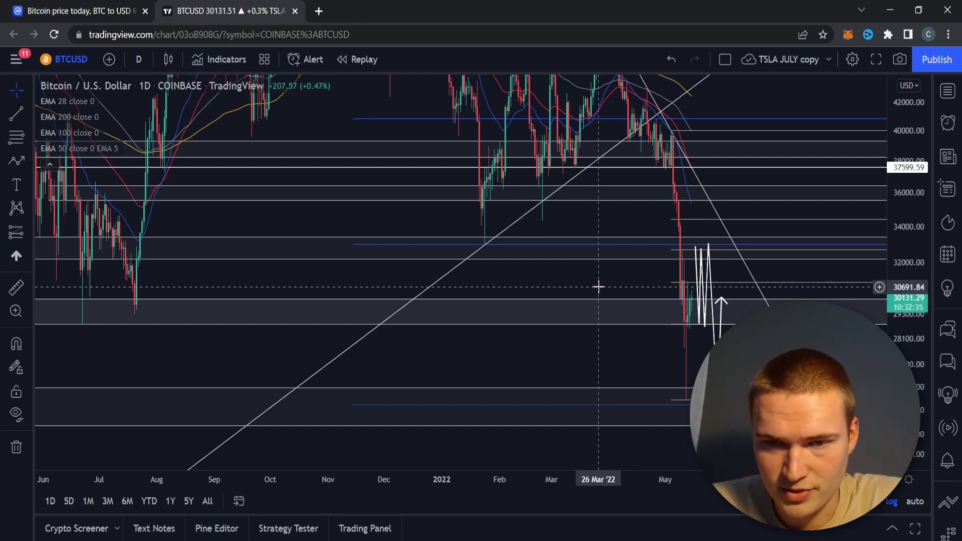
drag(662, 301, 623, 251)
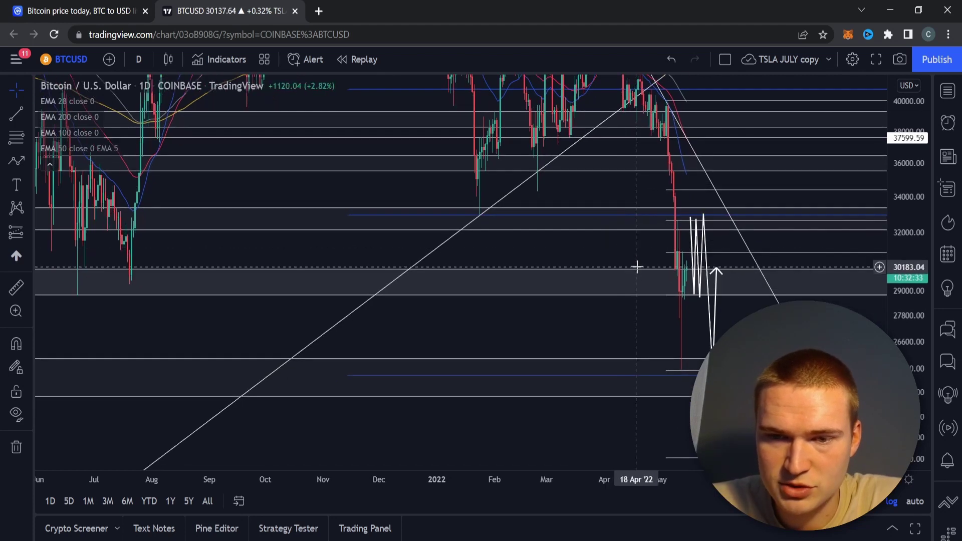
drag(926, 330, 926, 334)
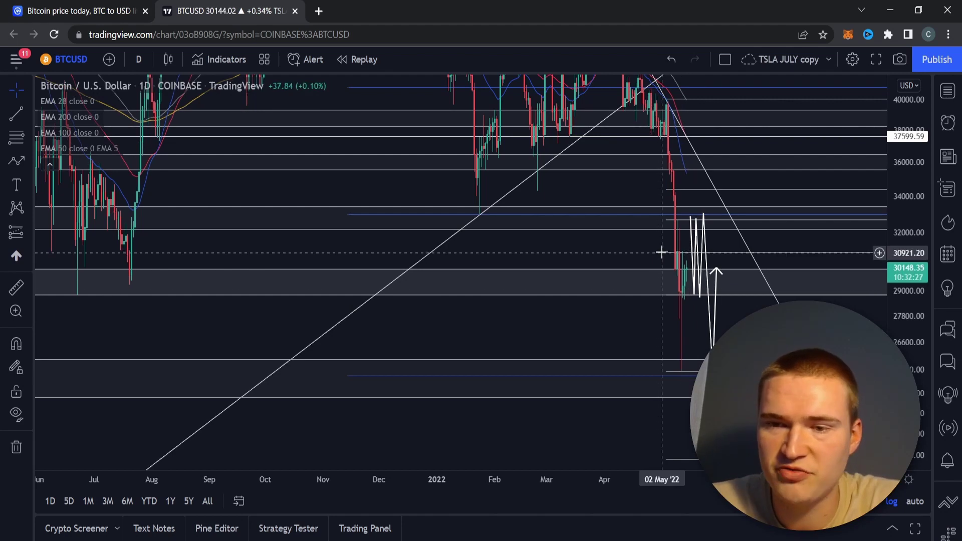
scroll(664, 251, right, 3)
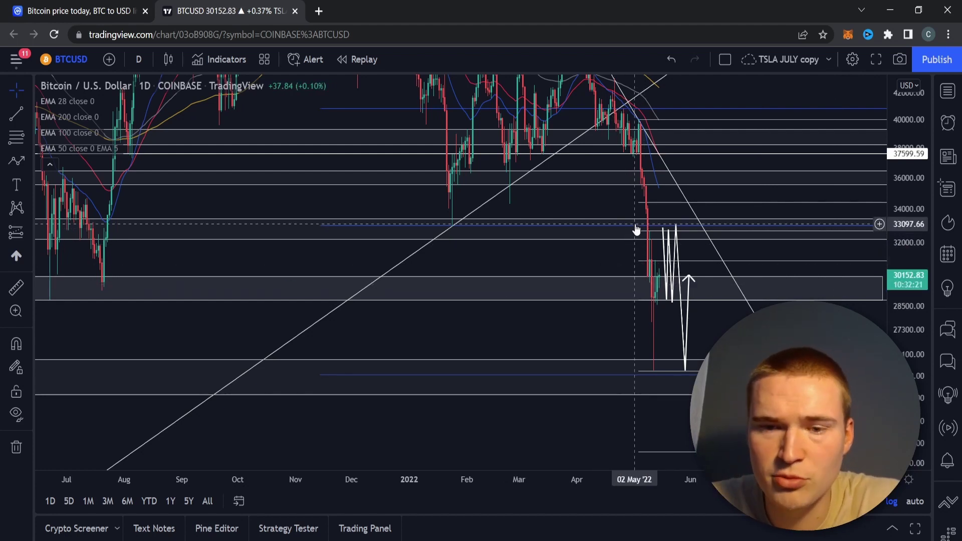
- Switch the BTCUSD chart to the 4-hour timeframe
click(139, 59)
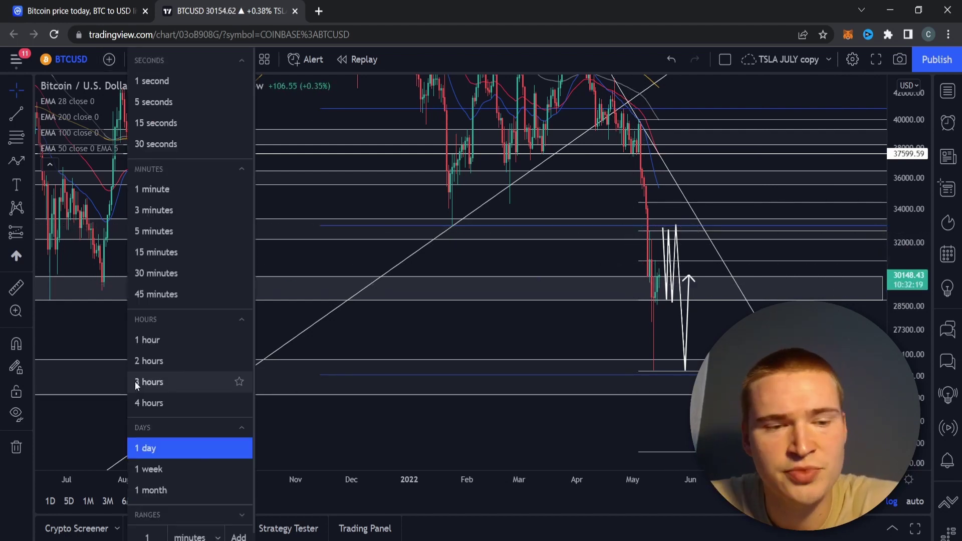
click(149, 403)
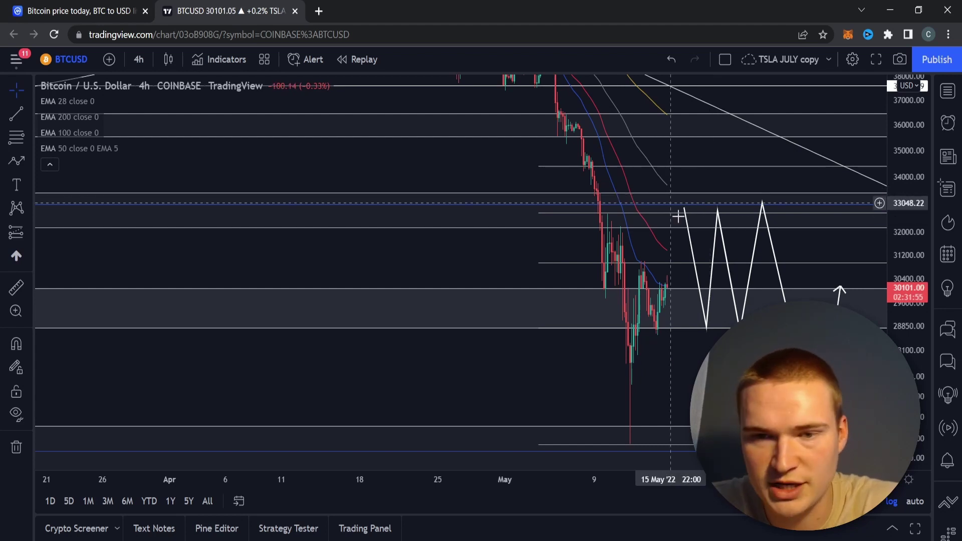
click(134, 60)
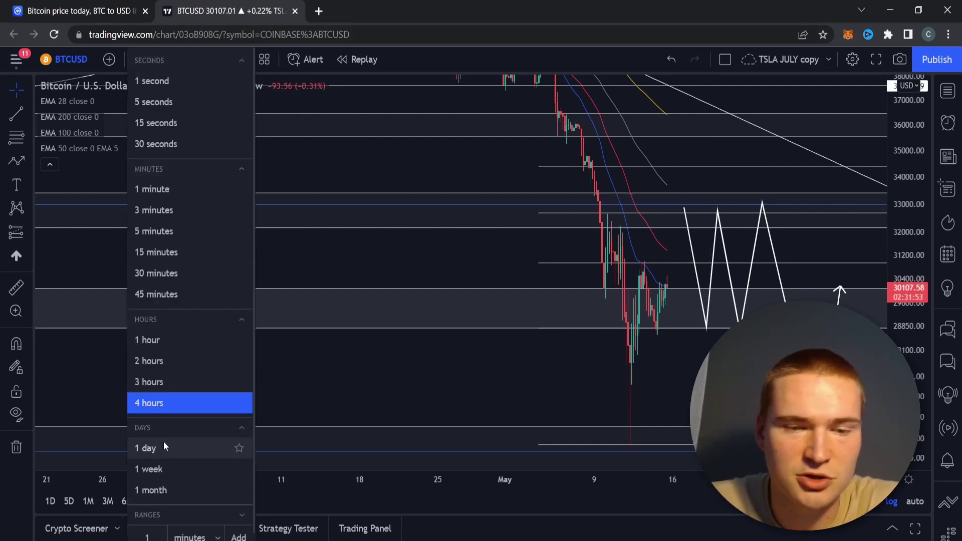
click(150, 402)
- Draw a trial upward arrow from the current price to about 33000, then delete it
click(16, 161)
click(670, 289)
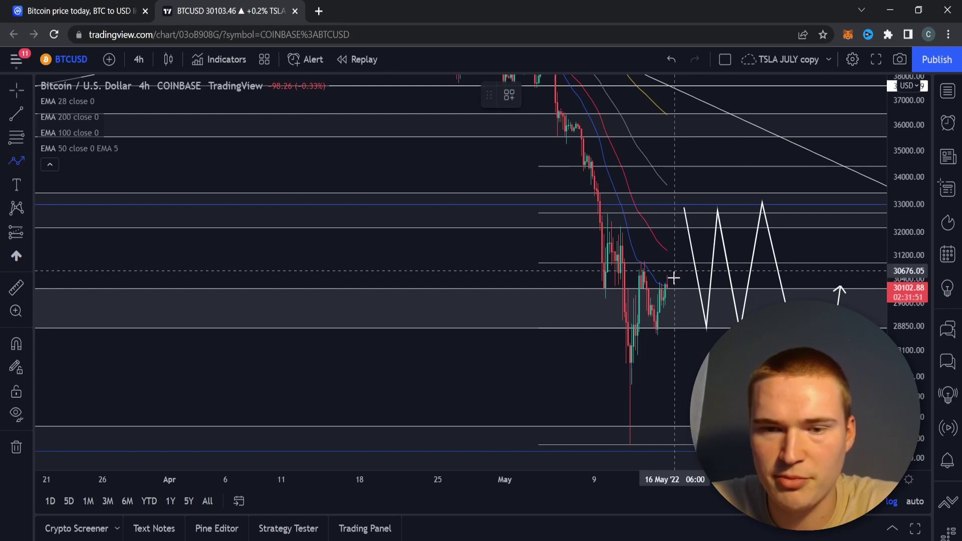
click(672, 260)
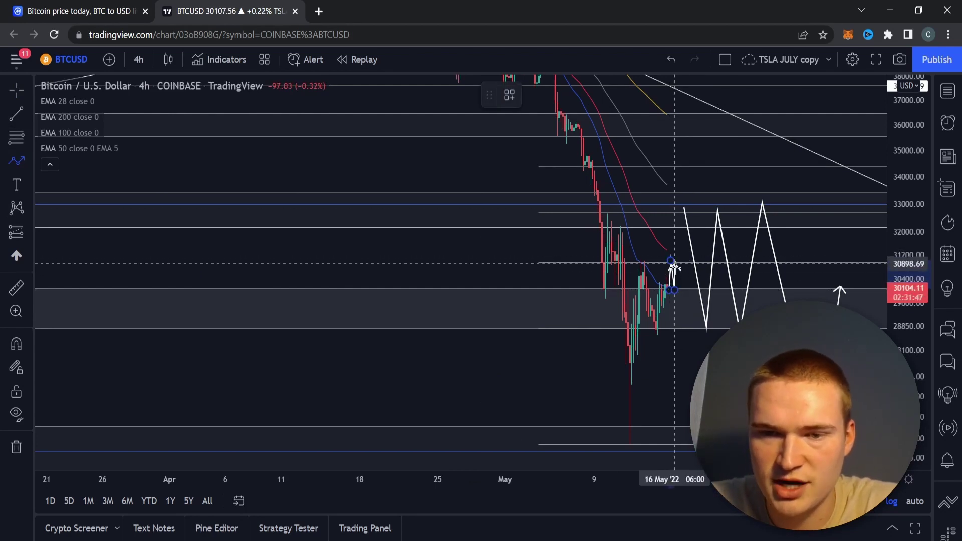
mouse_move(672, 260)
mouse_down()
mouse_move(690, 205)
mouse_move(683, 206)
mouse_up()
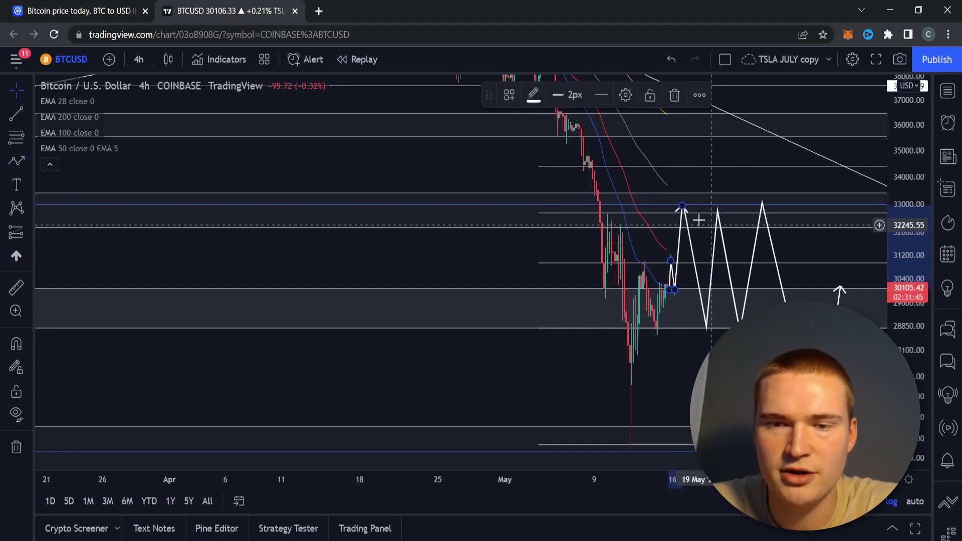
key(Delete)
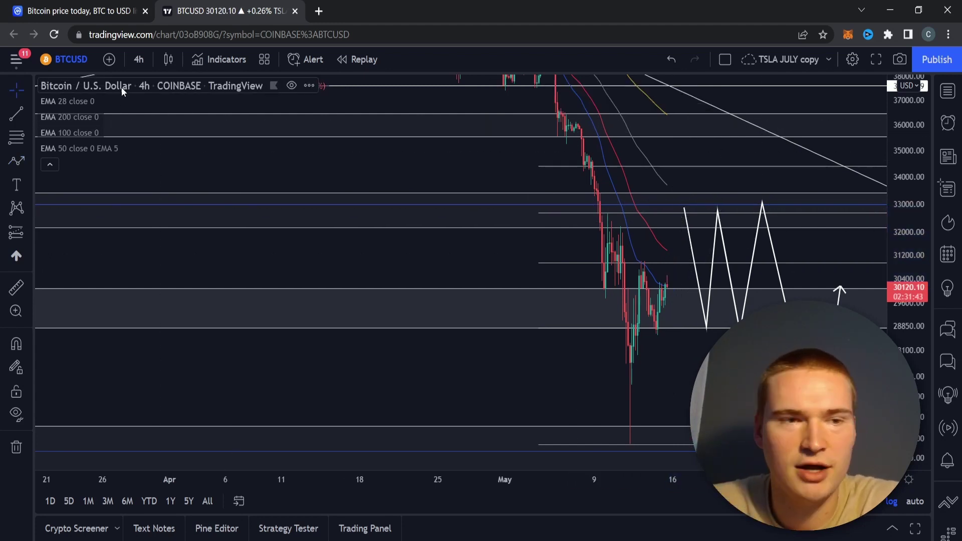
click(141, 59)
click(180, 443)
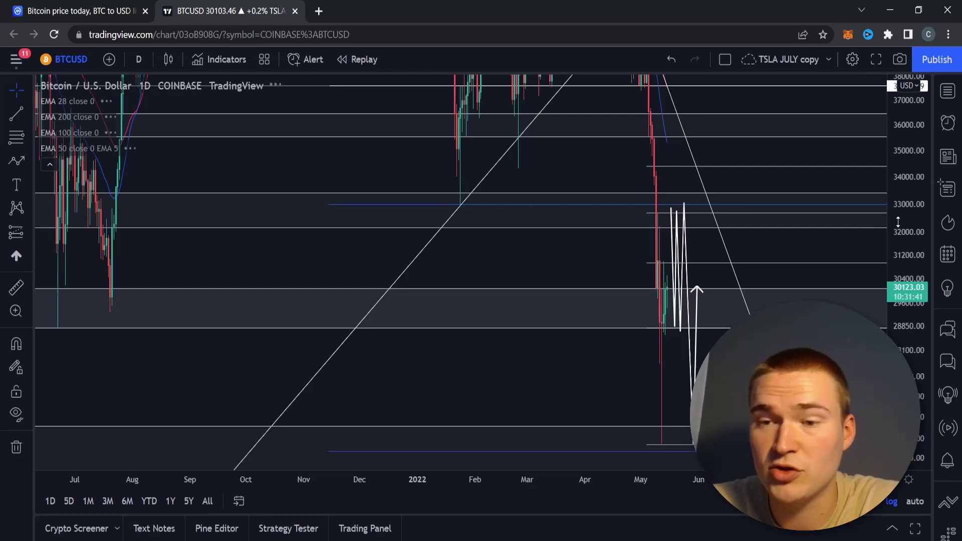
drag(898, 222, 623, 230)
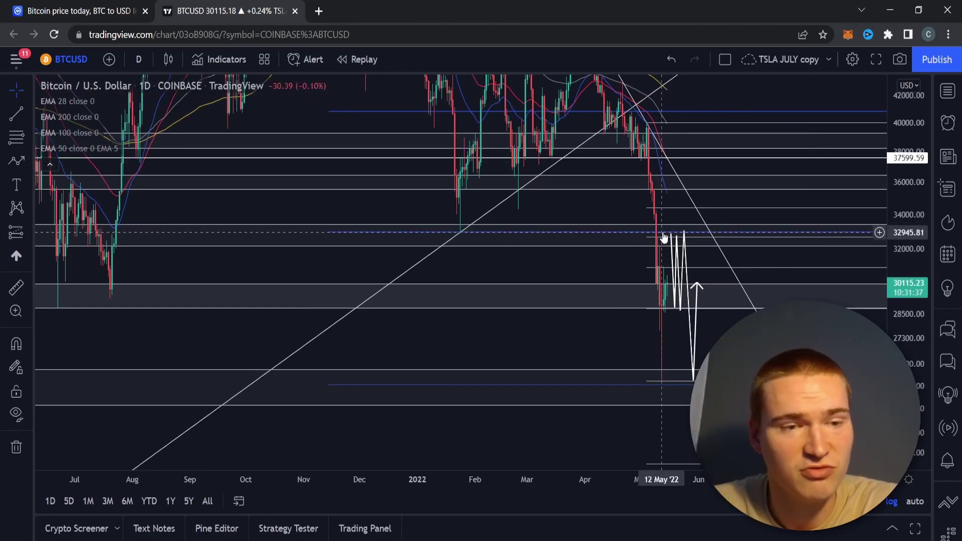
drag(627, 254, 501, 268)
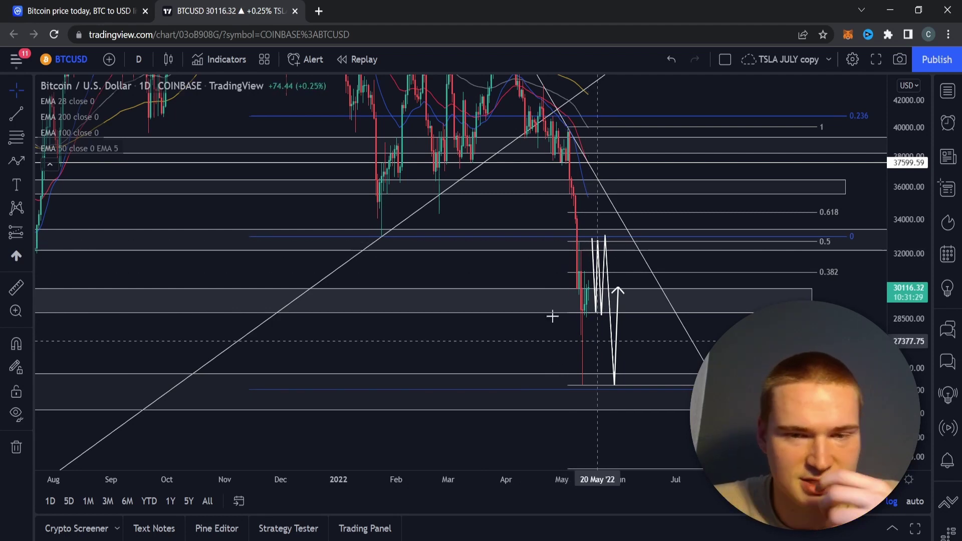
drag(507, 258, 860, 305)
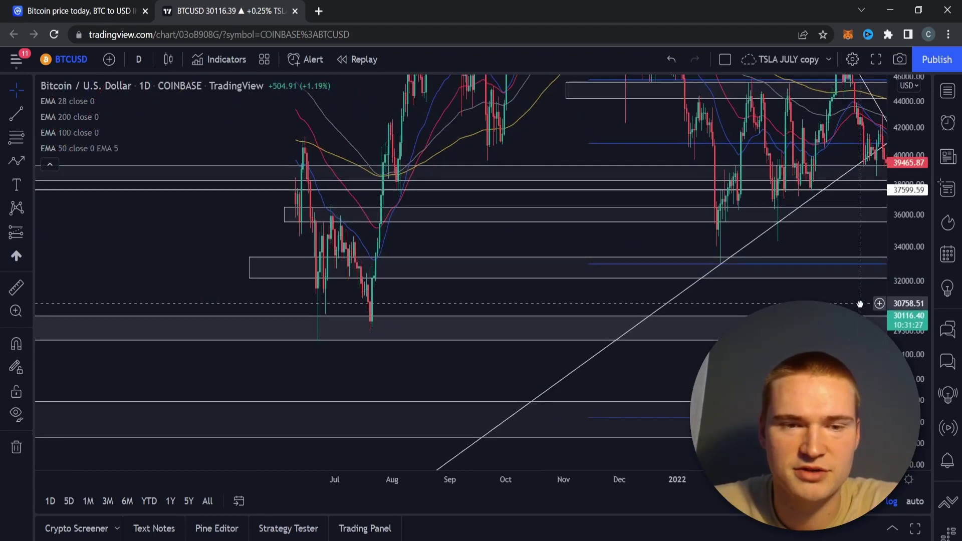
scroll(351, 262, left, 5)
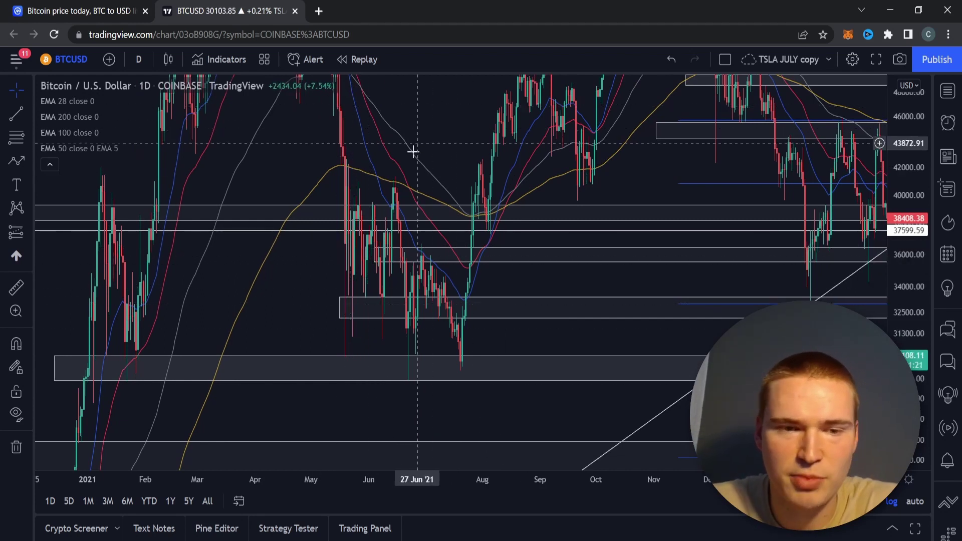
drag(521, 331, 60, 311)
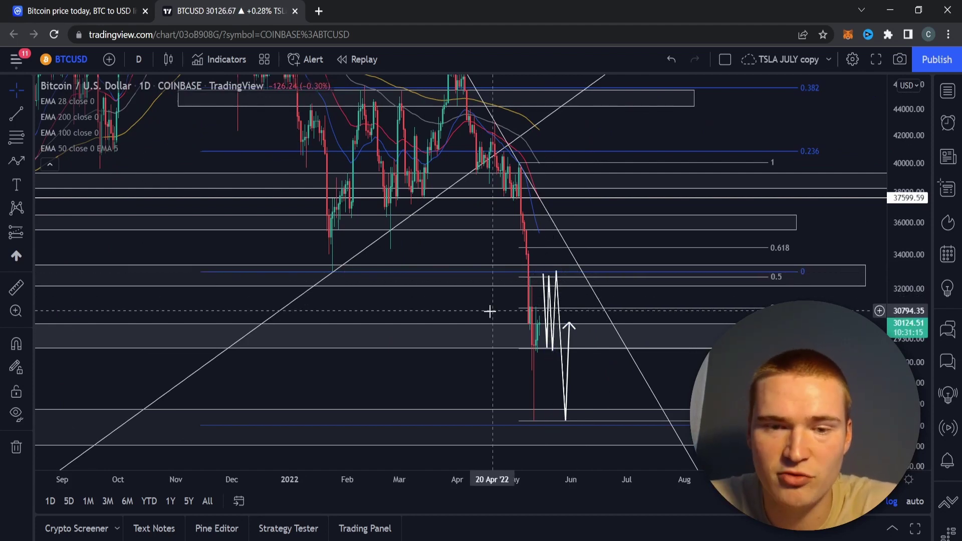
drag(490, 311, 475, 275)
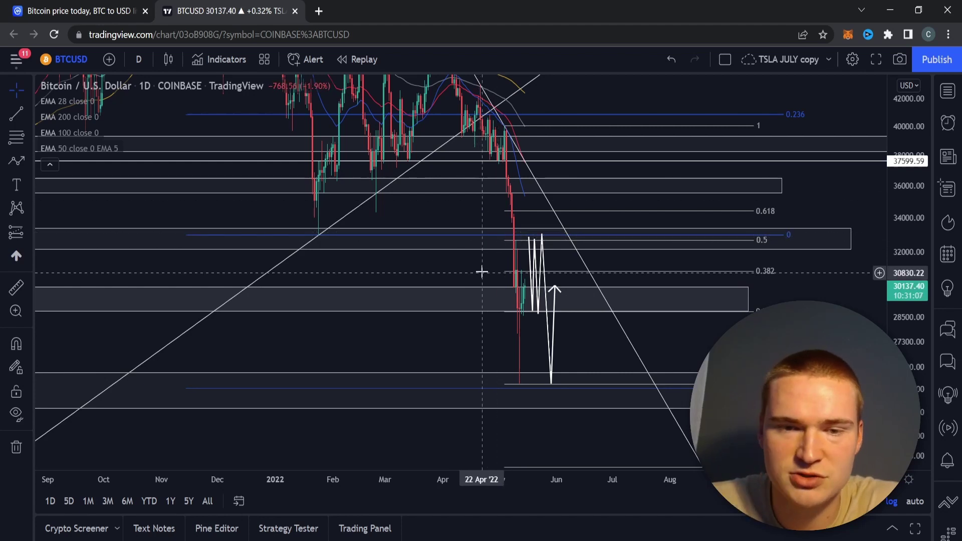
drag(481, 248, 479, 213)
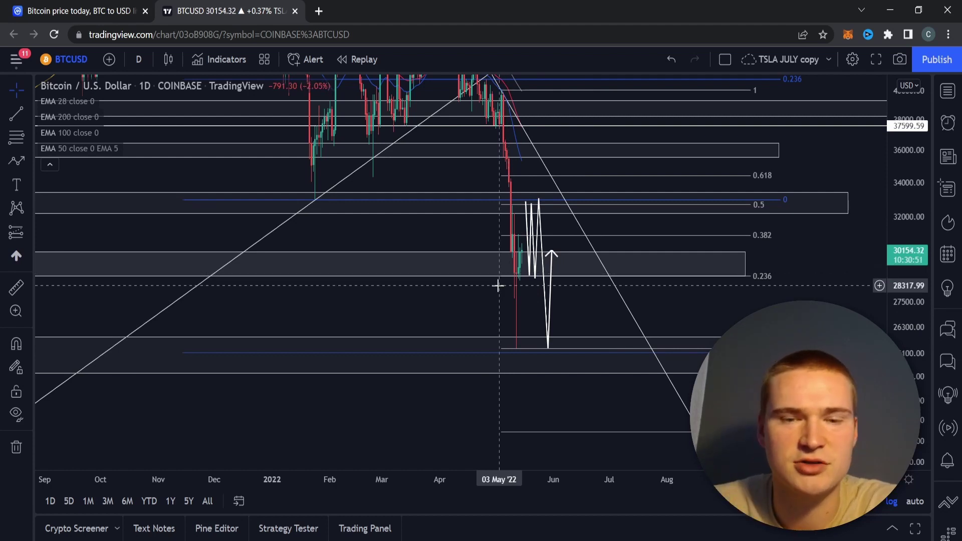
drag(498, 284, 778, 232)
drag(451, 258, 93, 323)
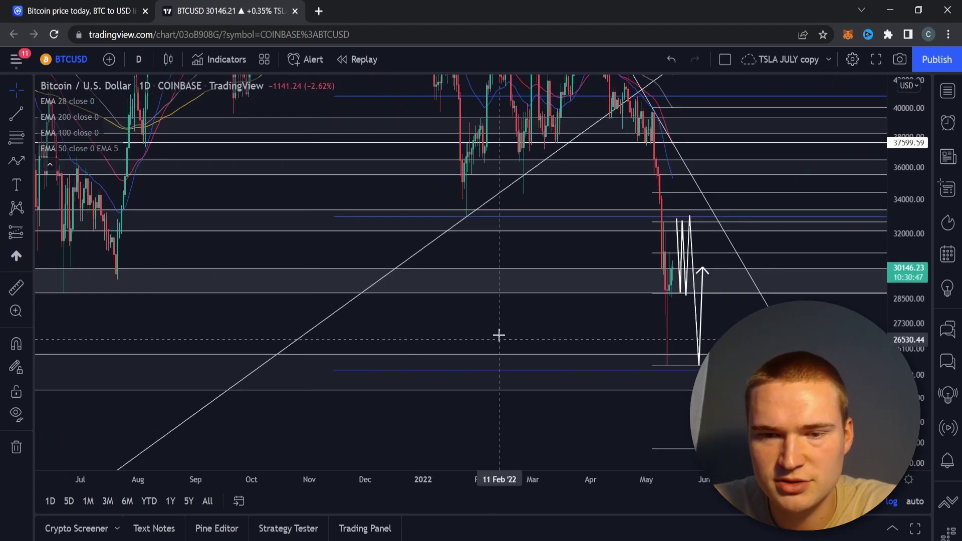
drag(499, 336, 433, 285)
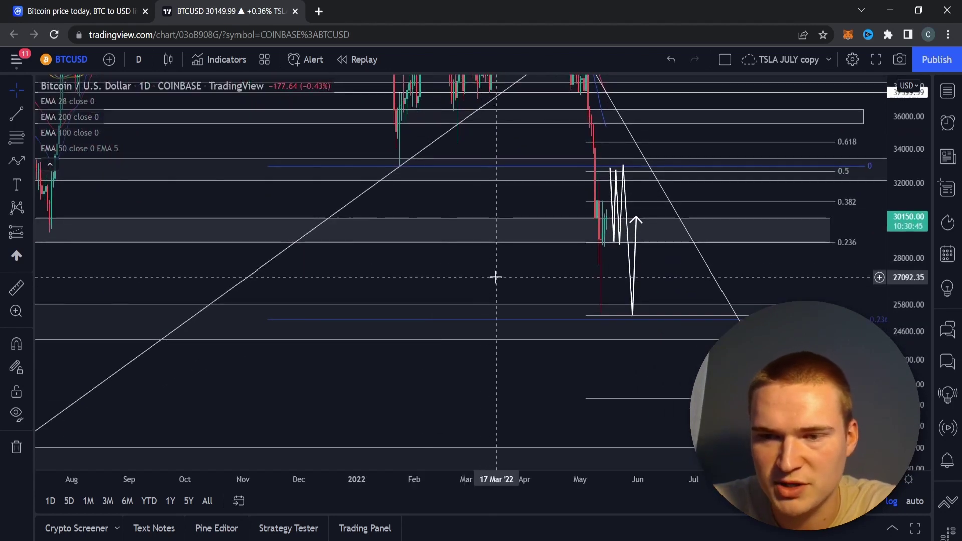
drag(498, 264, 608, 260)
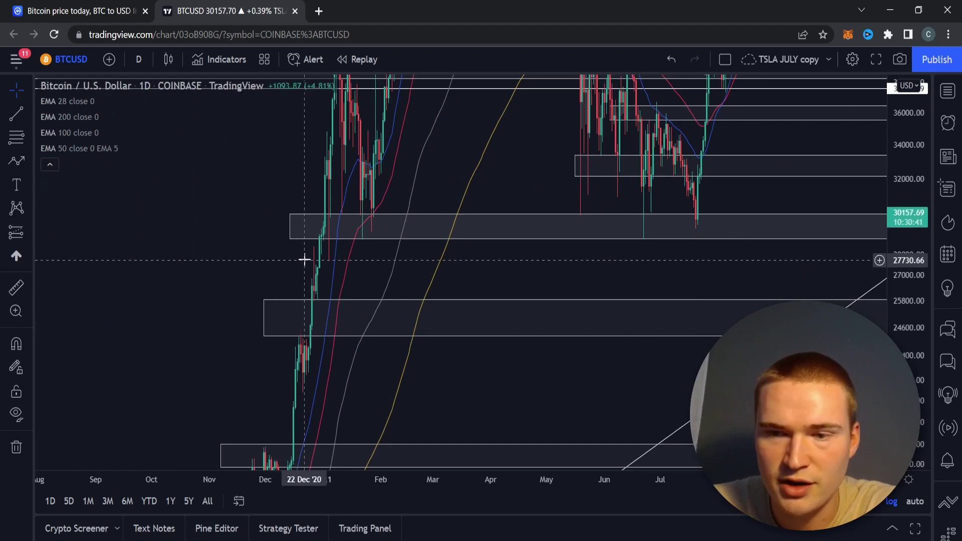
drag(640, 308, 161, 305)
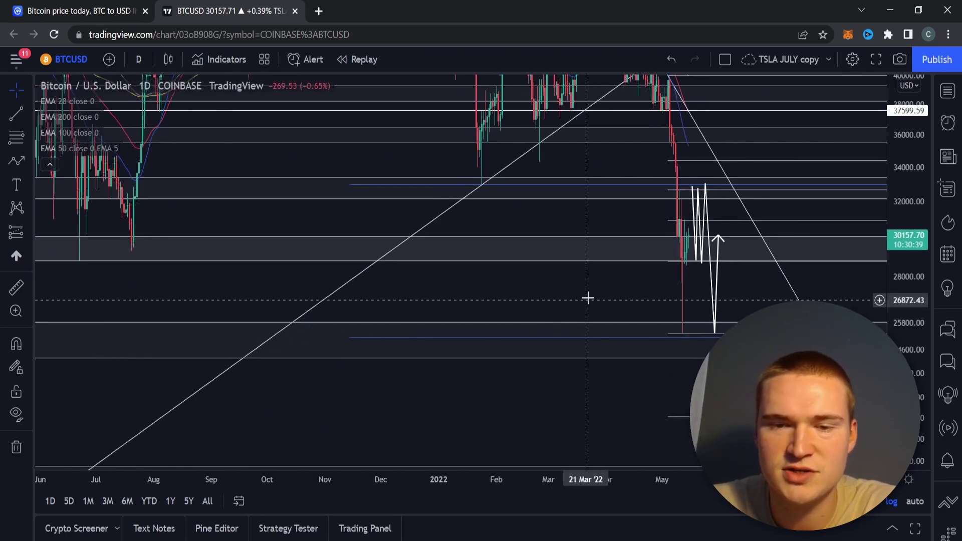
drag(586, 296, 367, 312)
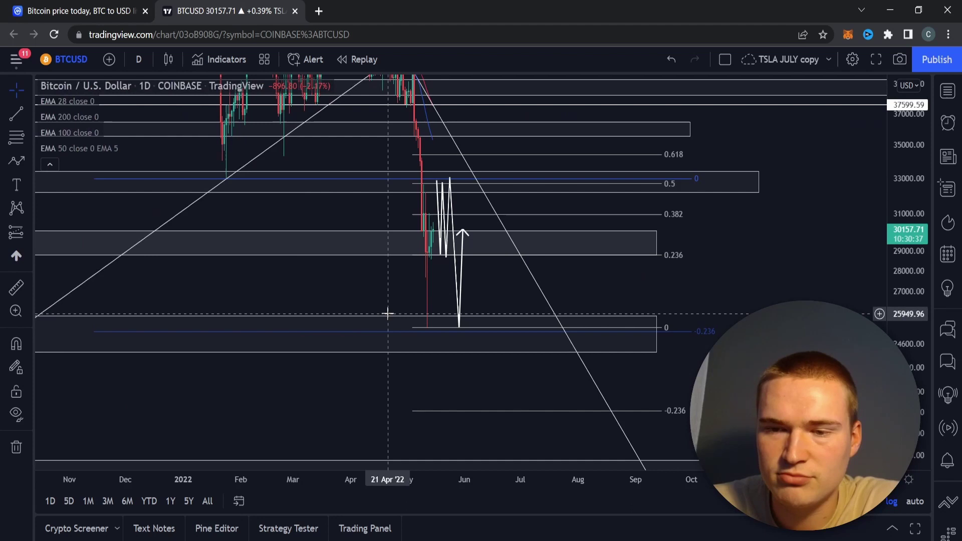
drag(389, 316, 392, 316)
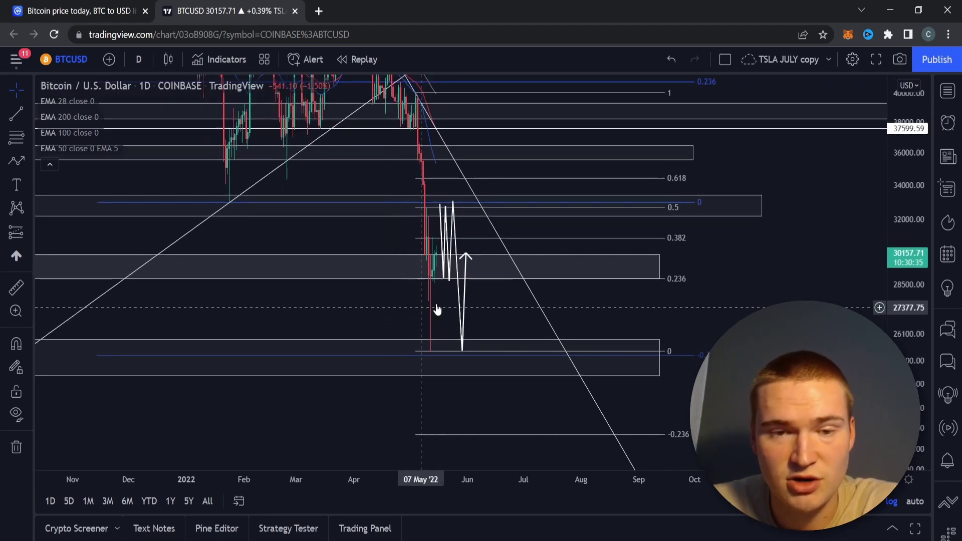
- Move the white zig-zag path's last point to a new spot near the 0.236 level
click(451, 228)
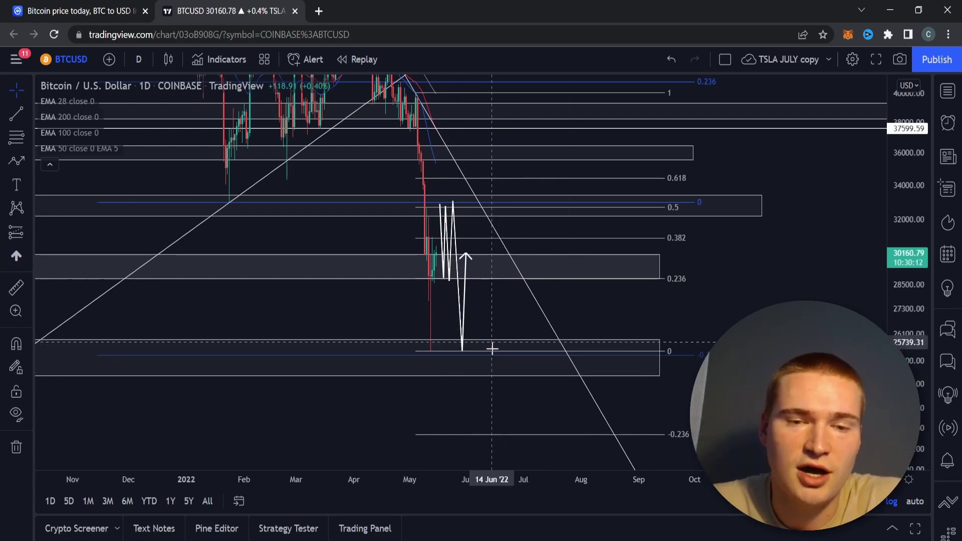
click(467, 267)
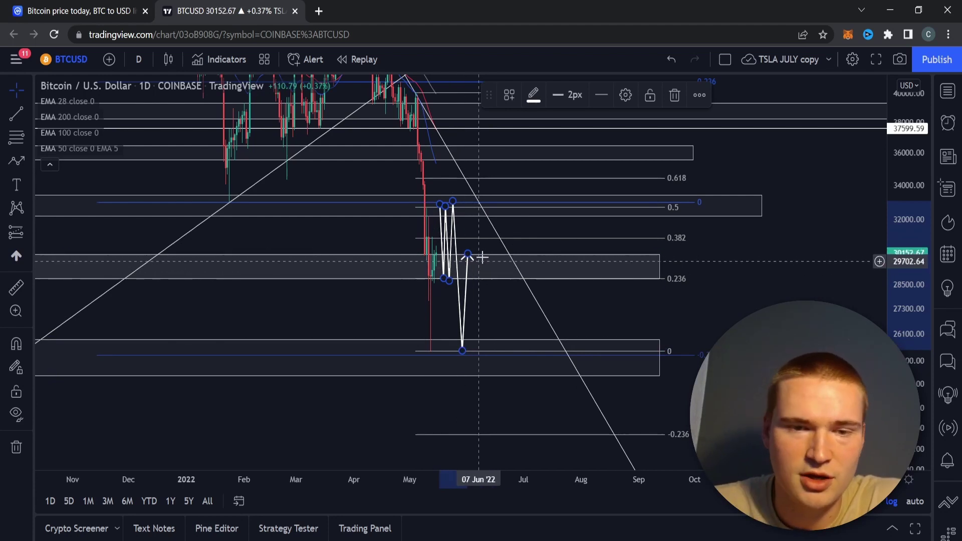
drag(472, 254, 470, 250)
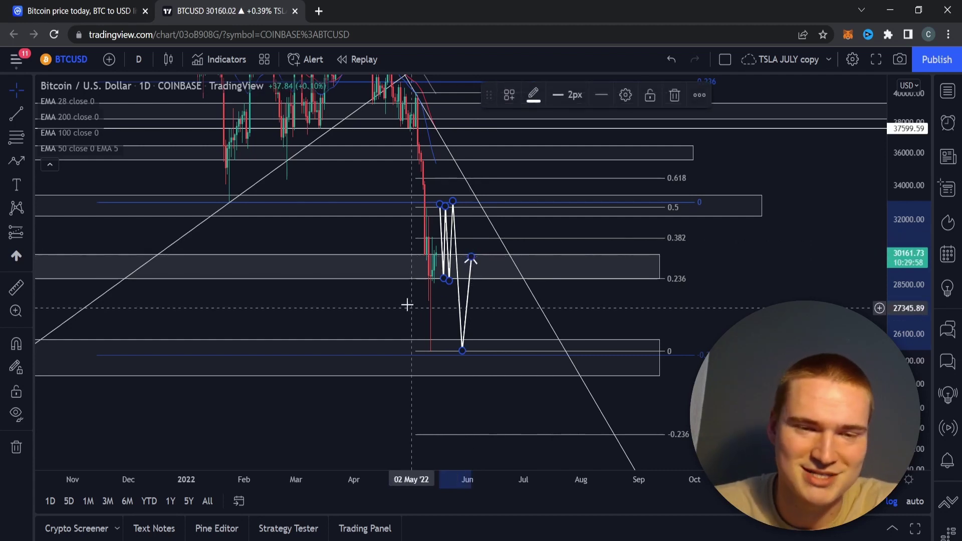
drag(404, 305, 469, 318)
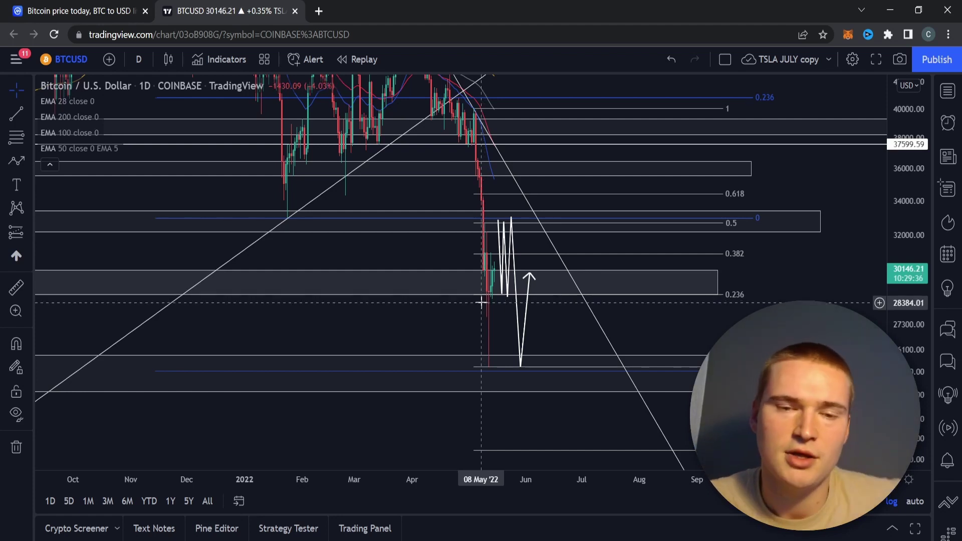
drag(444, 252, 439, 273)
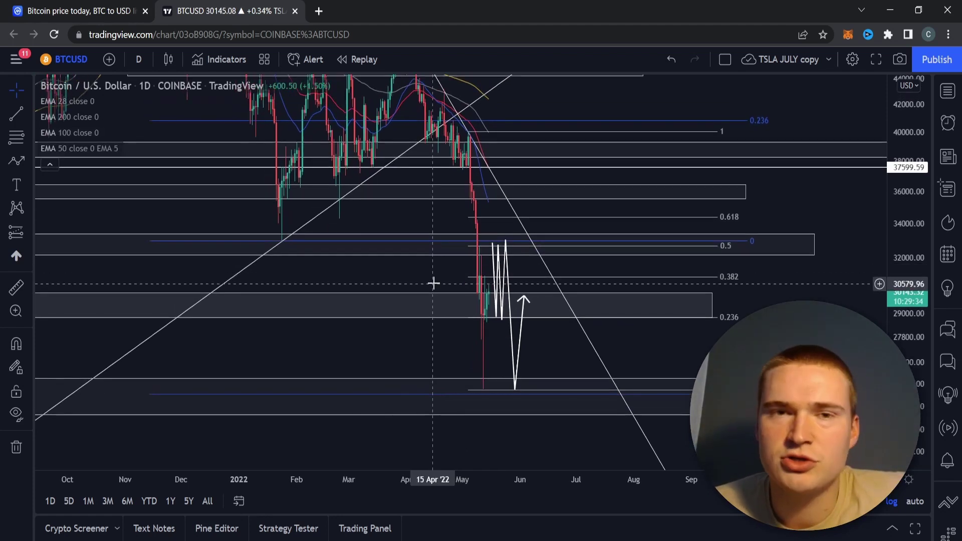